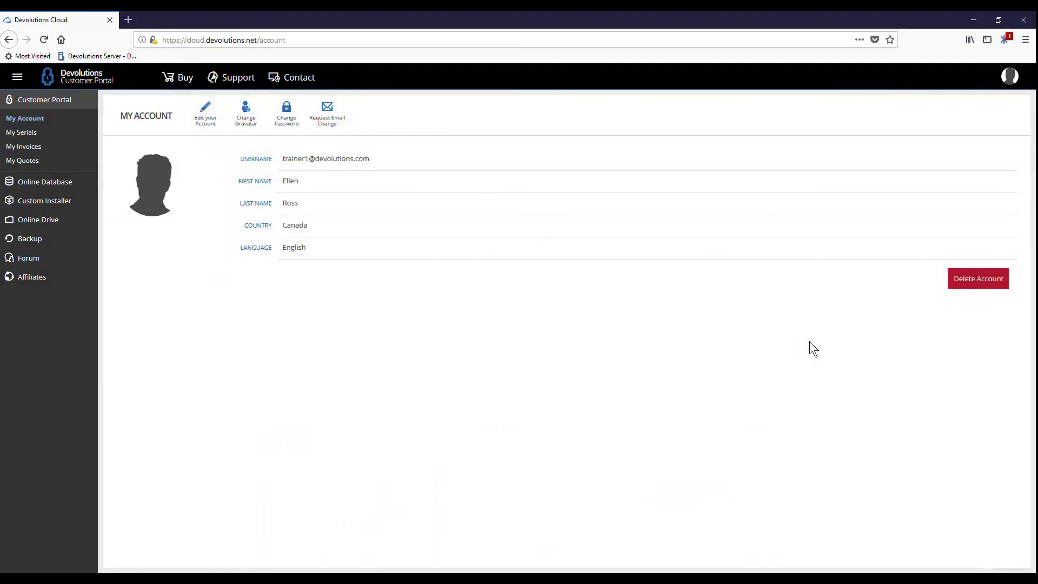
Review the Devolutions Web Login extension's general settings.
left_click(1006, 44)
left_click(704, 123)
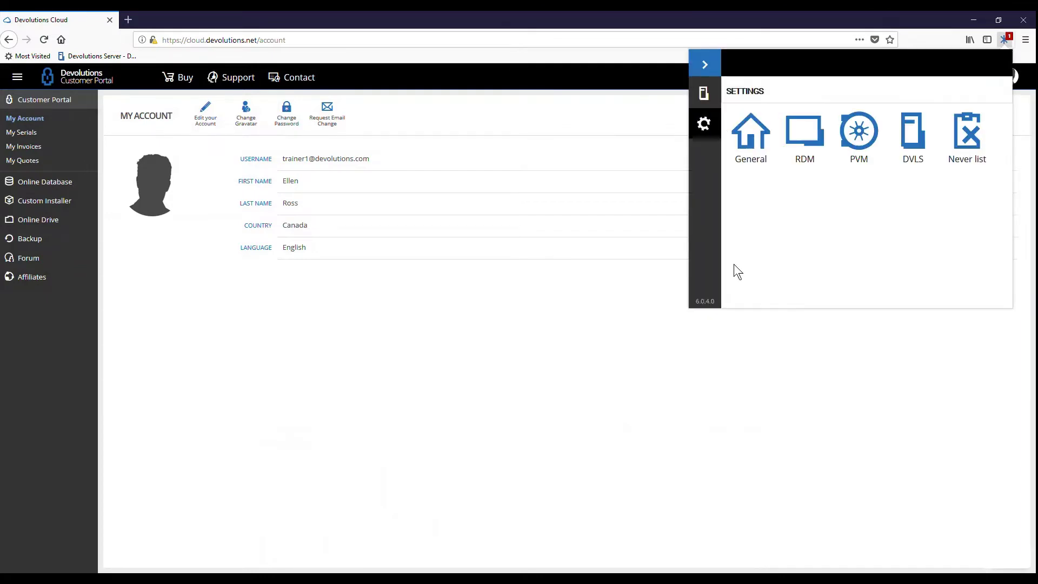
left_click(751, 142)
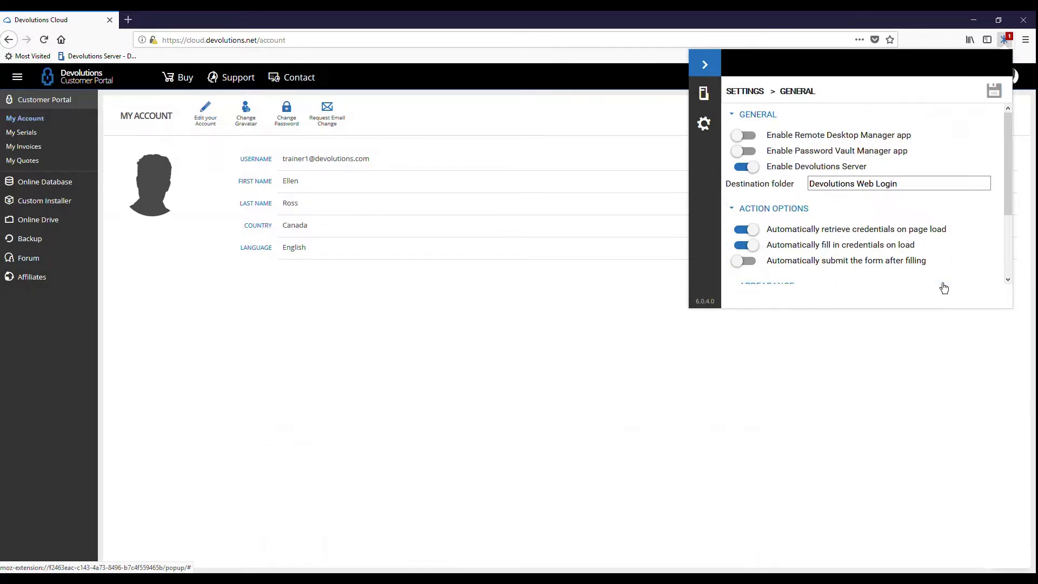
left_click(903, 337)
Sign out of Devolutions Cloud and go to the internal TalentLMS training site.
left_click(1009, 76)
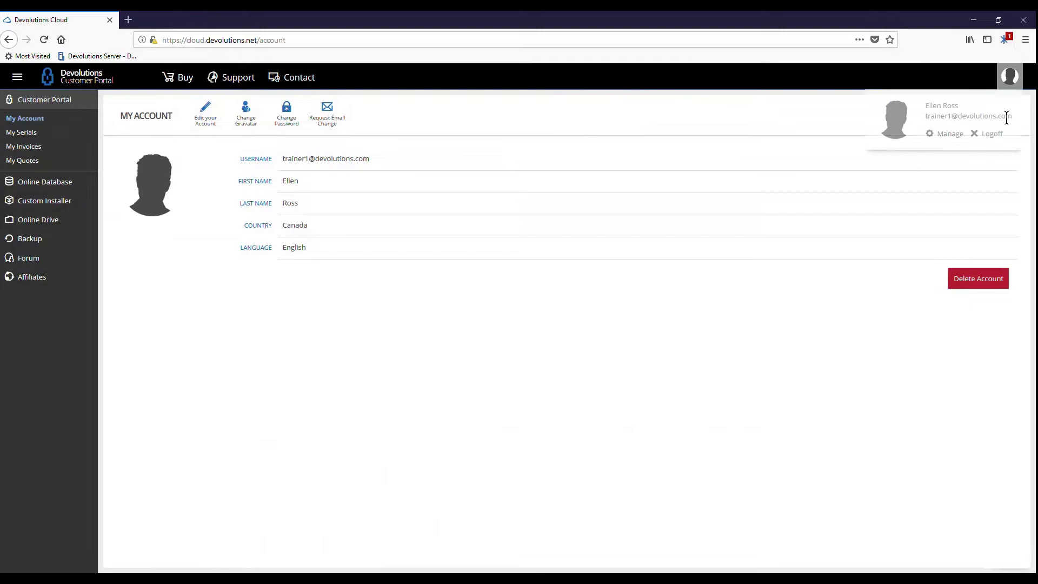
left_click(999, 134)
left_click(199, 39)
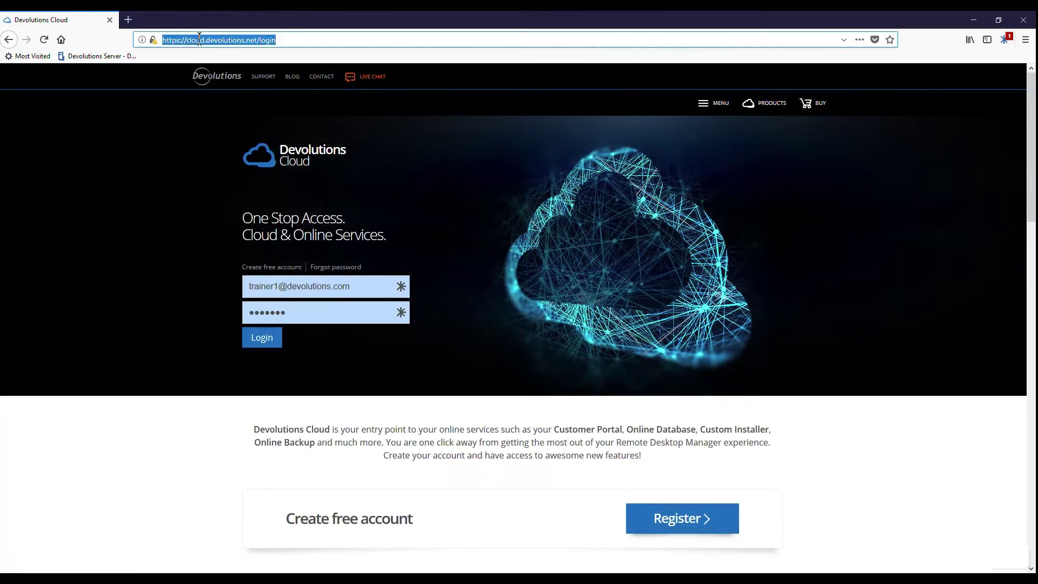
type("internal")
key("Return")
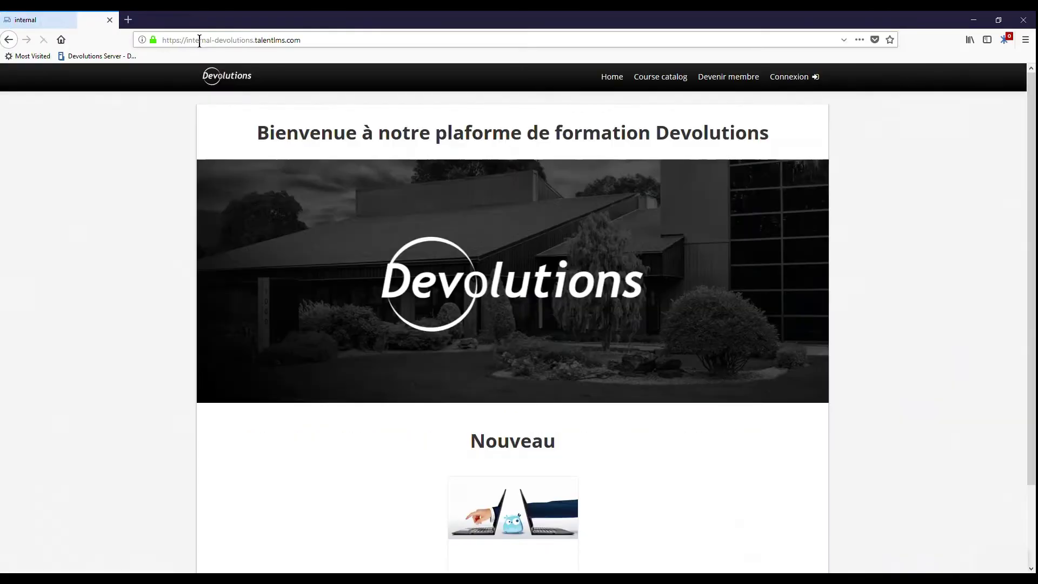
Log in to TalentLMS with the user's username and password, and save the credentials to My Vault.
left_click(789, 76)
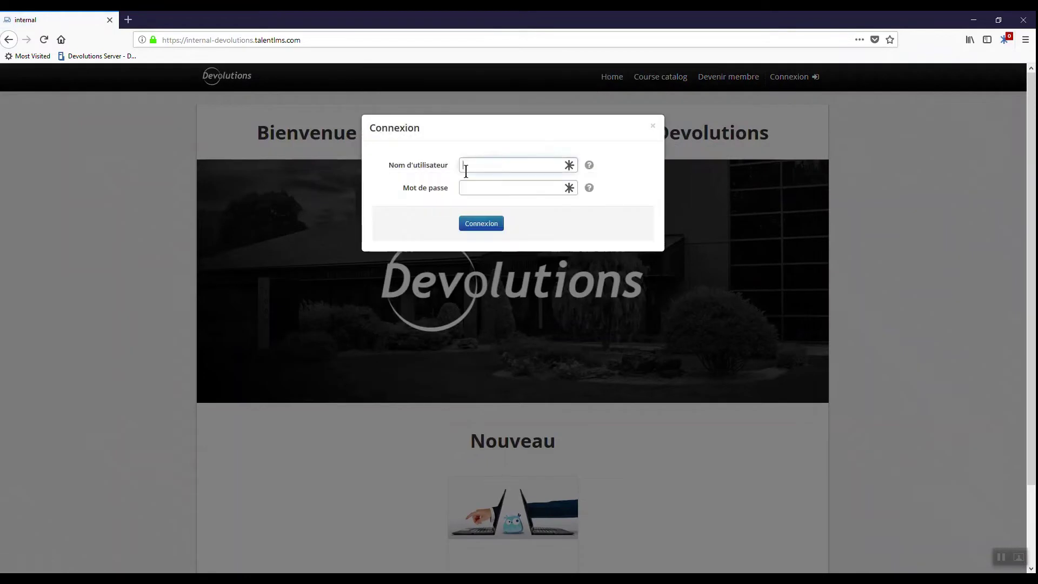
key("Tab")
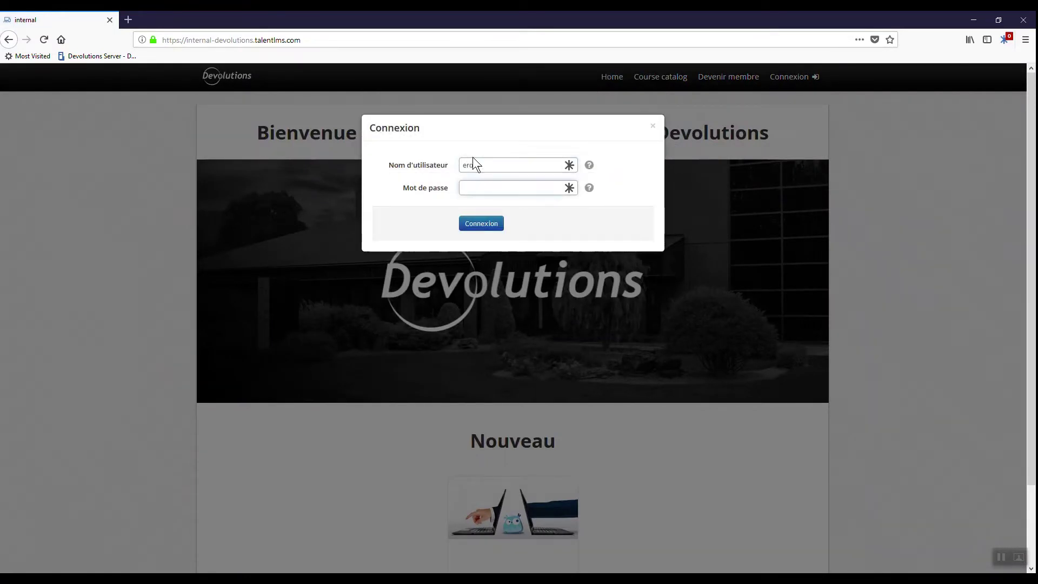
type("***")
left_click(479, 226)
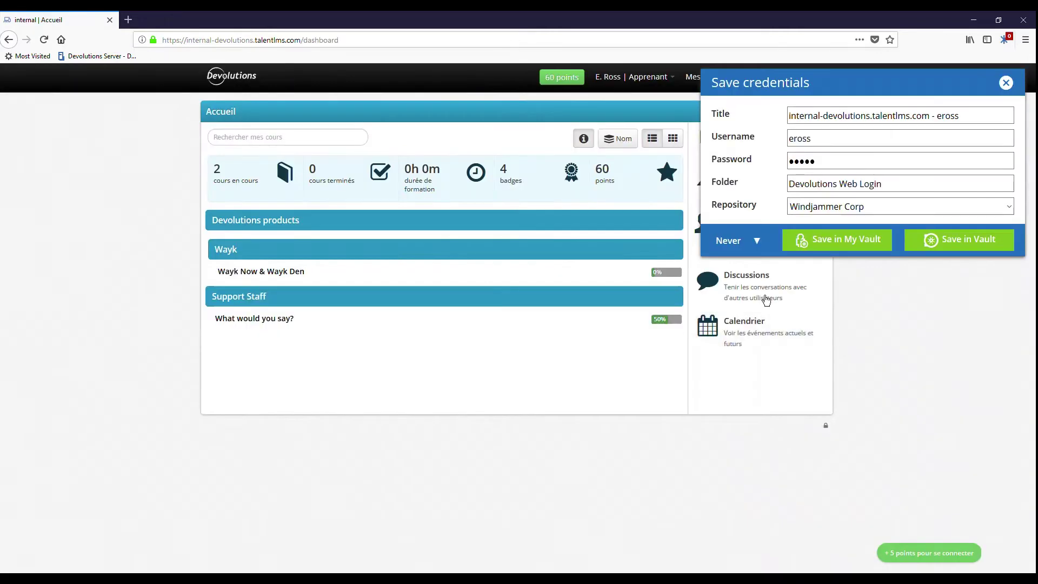
left_click(837, 242)
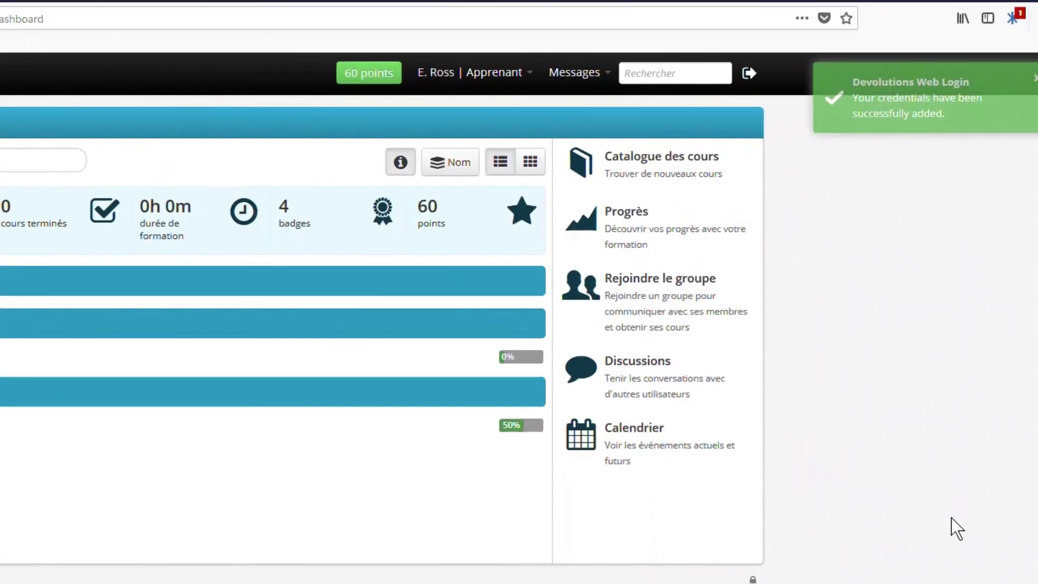
left_click(1011, 20)
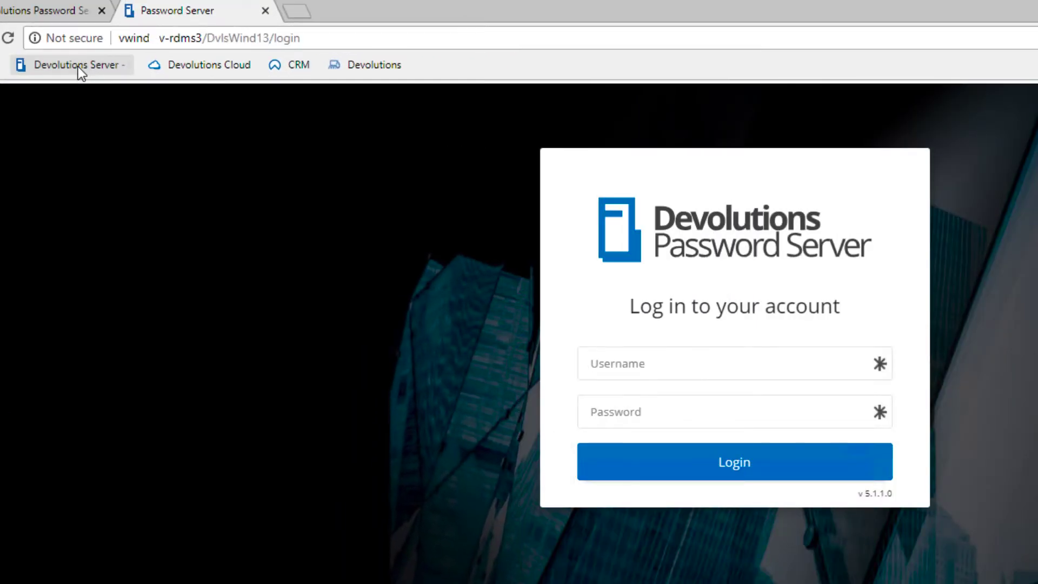
Log in to Password Server with the user's username and password.
type("e")
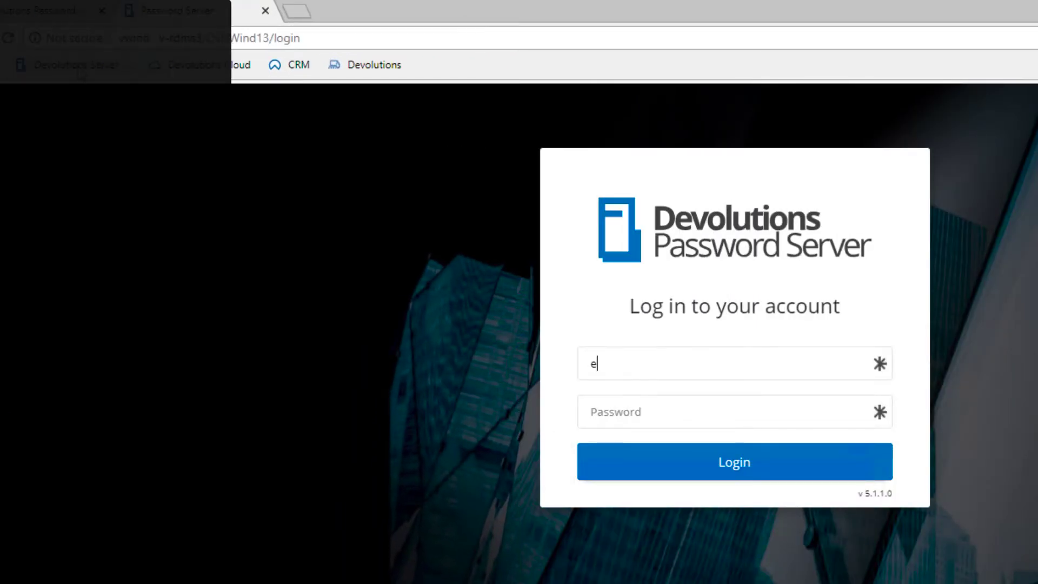
type("llen")
key("Tab")
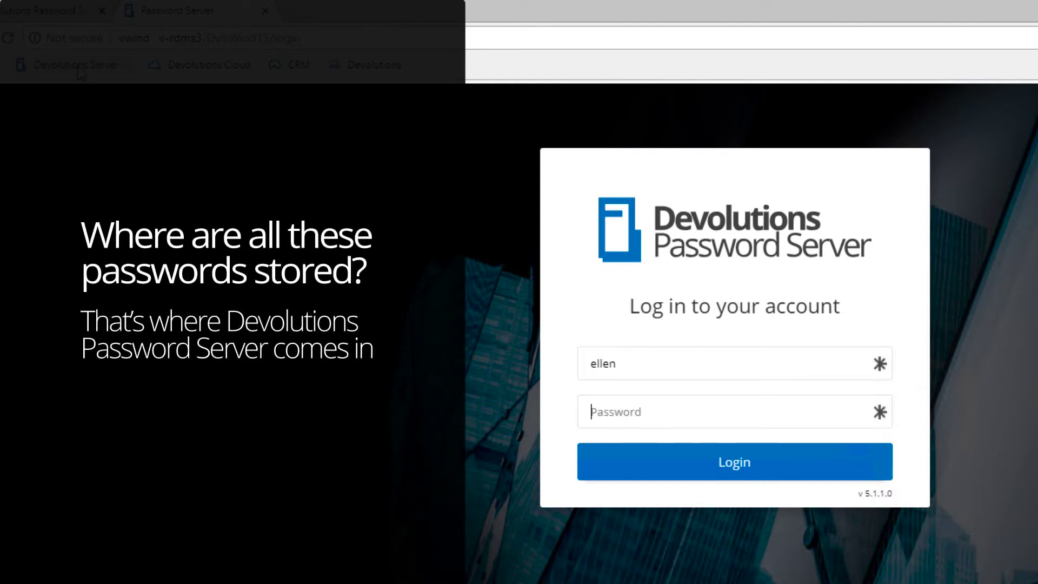
type("••••••")
left_click(737, 458)
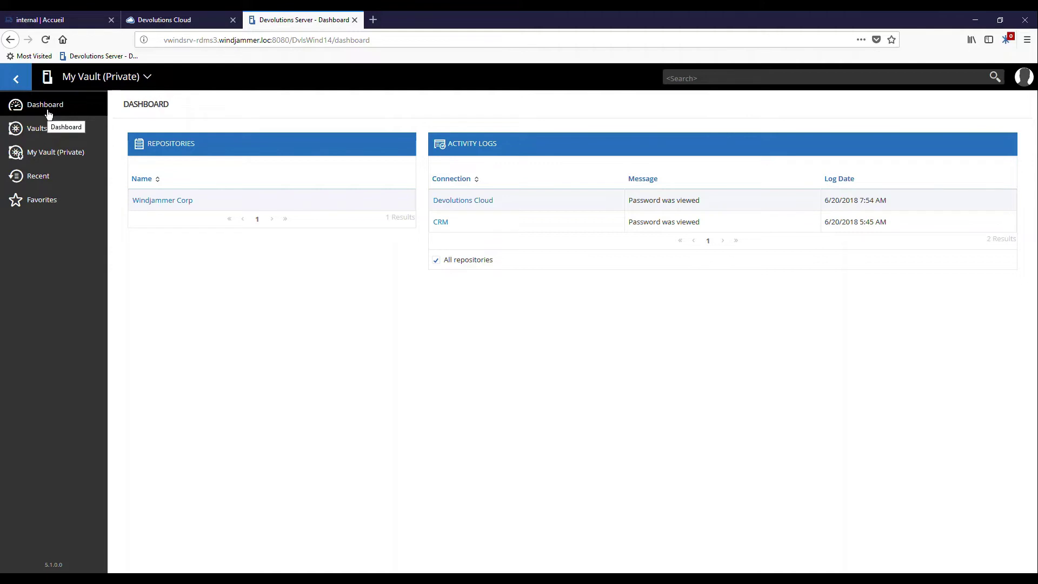
Open the Windjammer Corp vault, expand Network, Social Media and Suppliers, and show Reddit- Corporate.
left_click(48, 133)
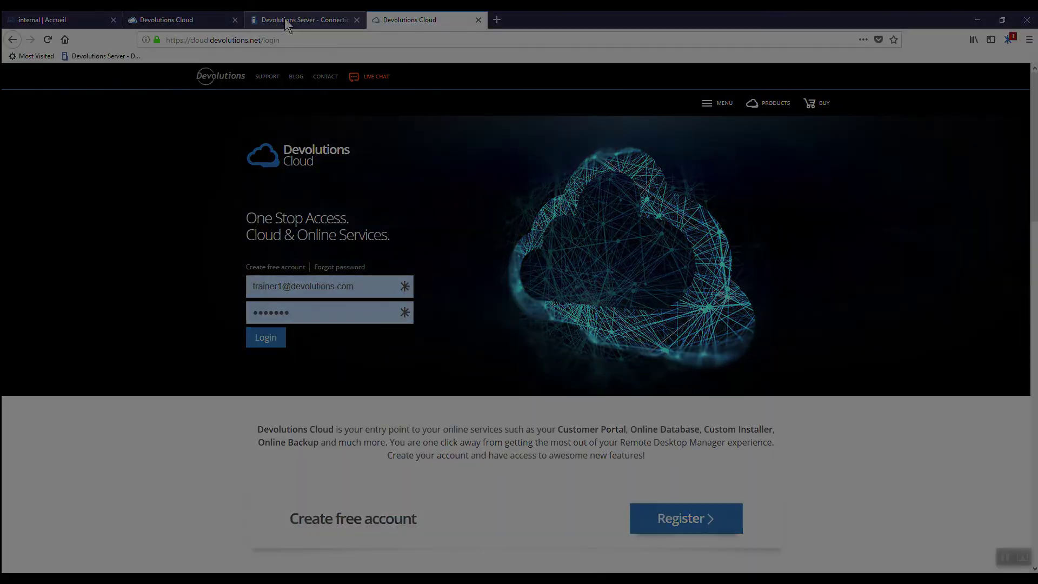
left_click(284, 19)
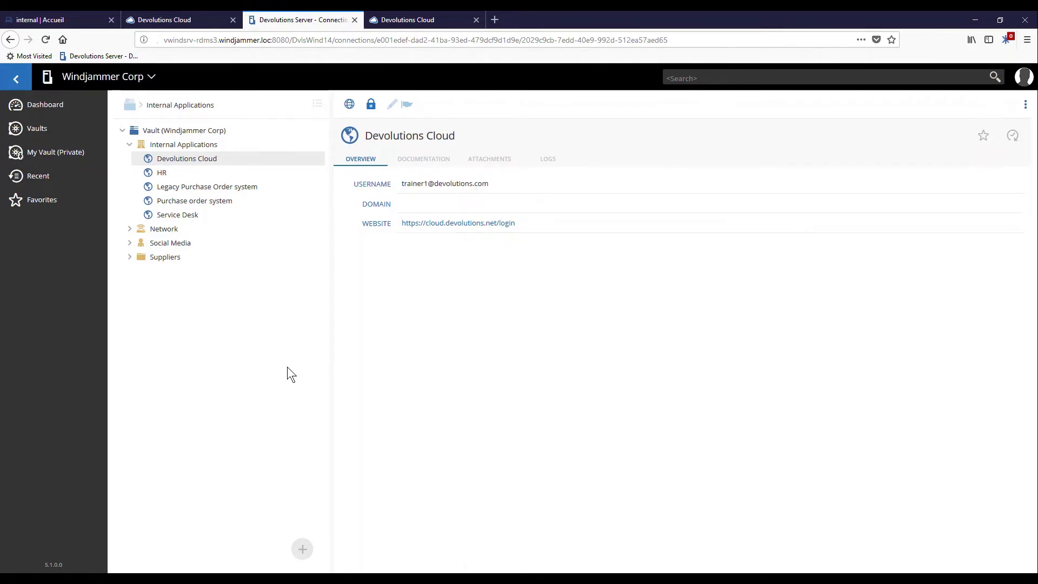
left_click(131, 229)
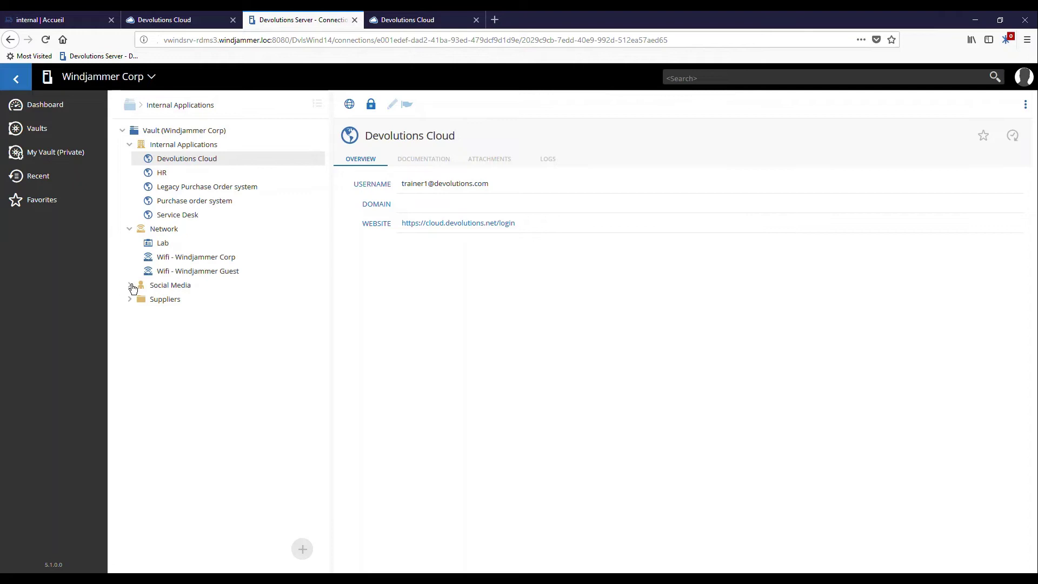
left_click(130, 285)
left_click(129, 369)
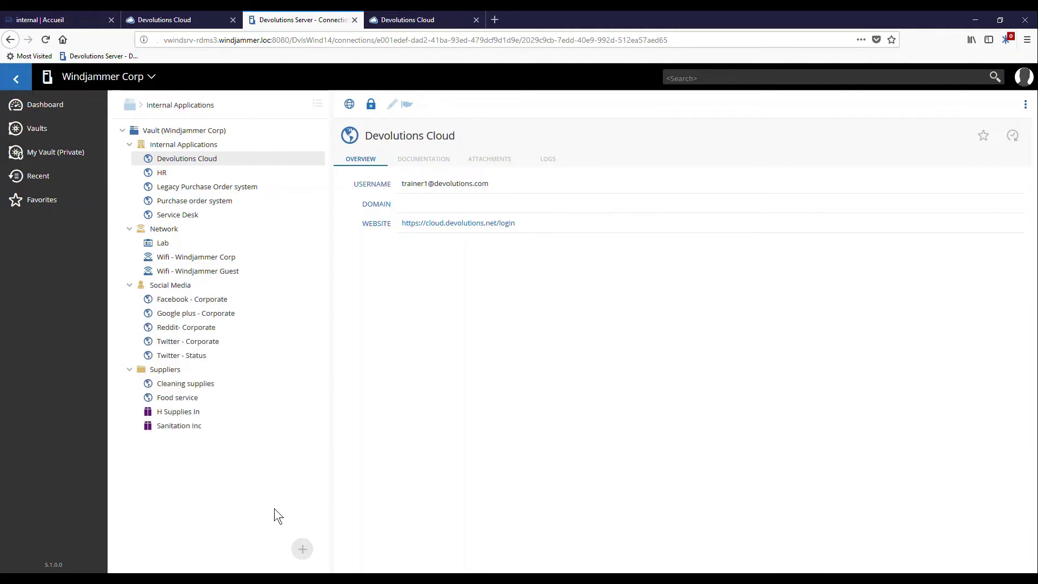
left_click(178, 327)
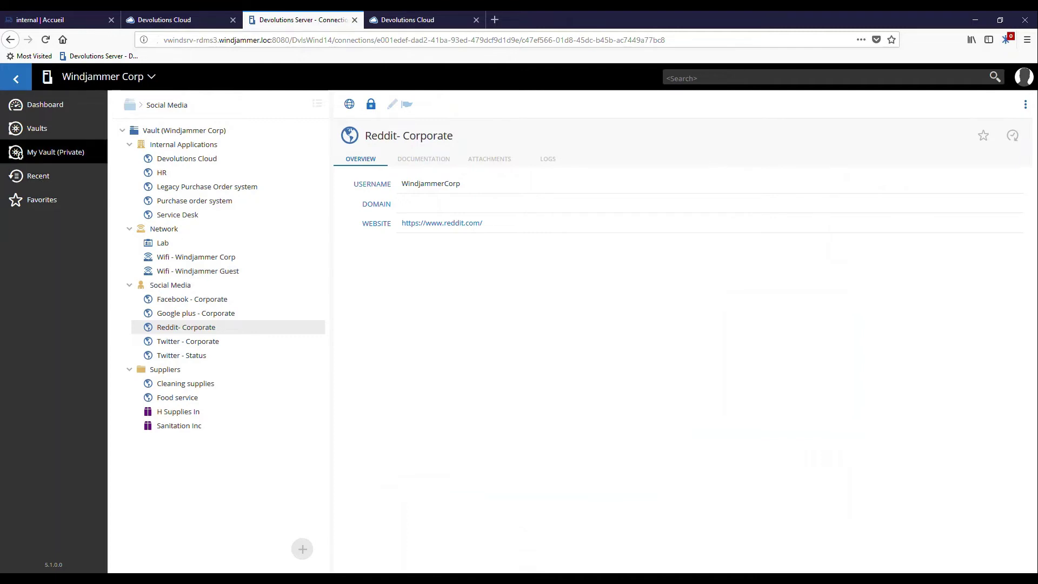
In My Vault's Devolutions Web Login folder, launch the internal-devolutions.talentlms.com login.
left_click(89, 163)
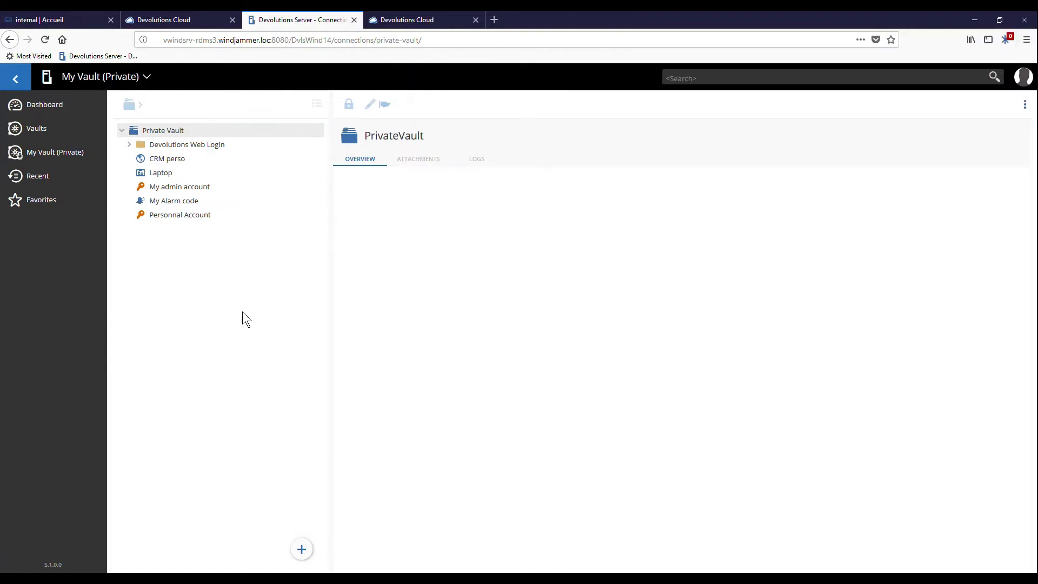
left_click(129, 146)
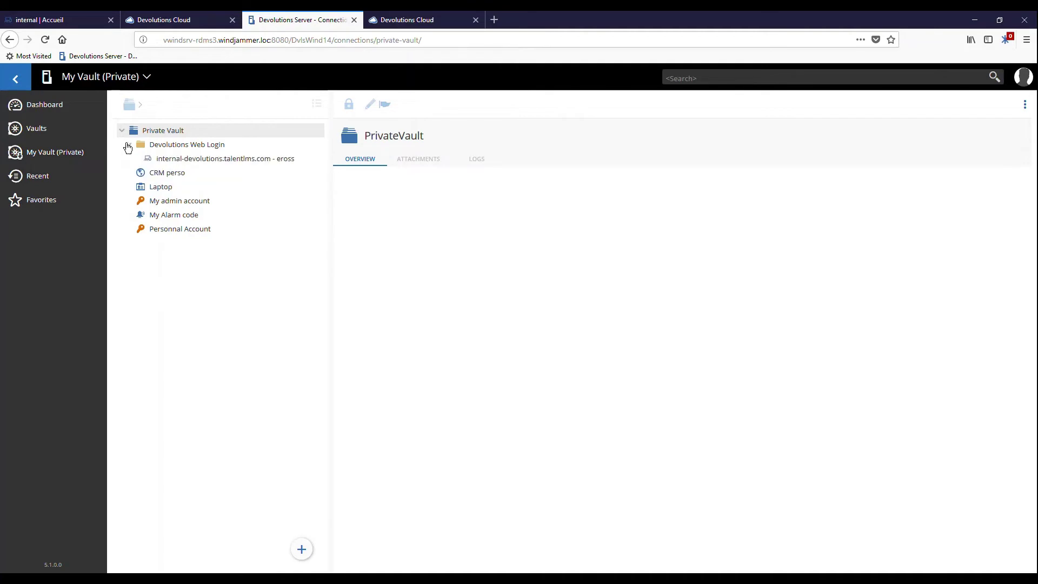
double_click(205, 160)
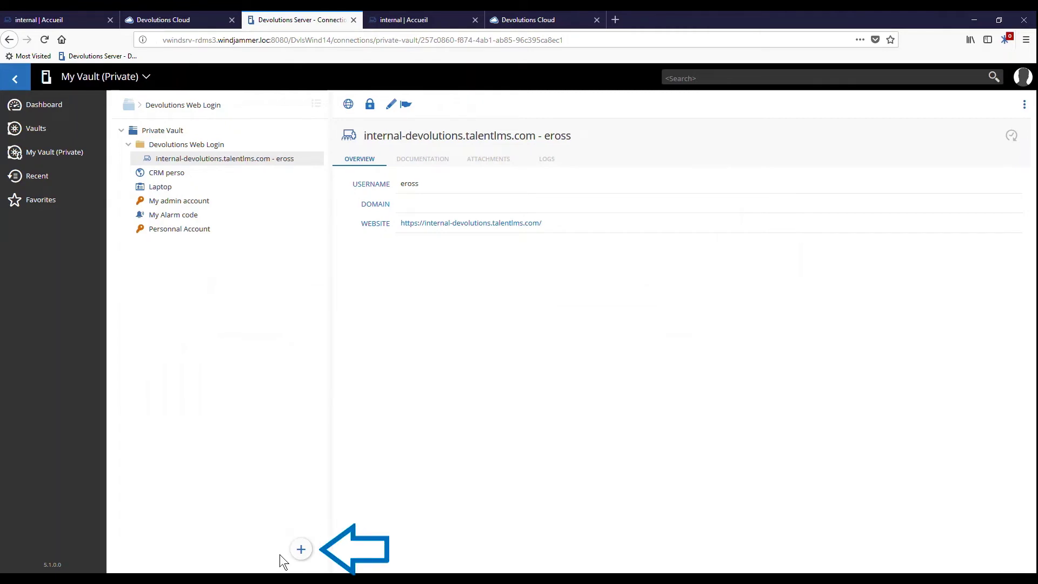
left_click(301, 549)
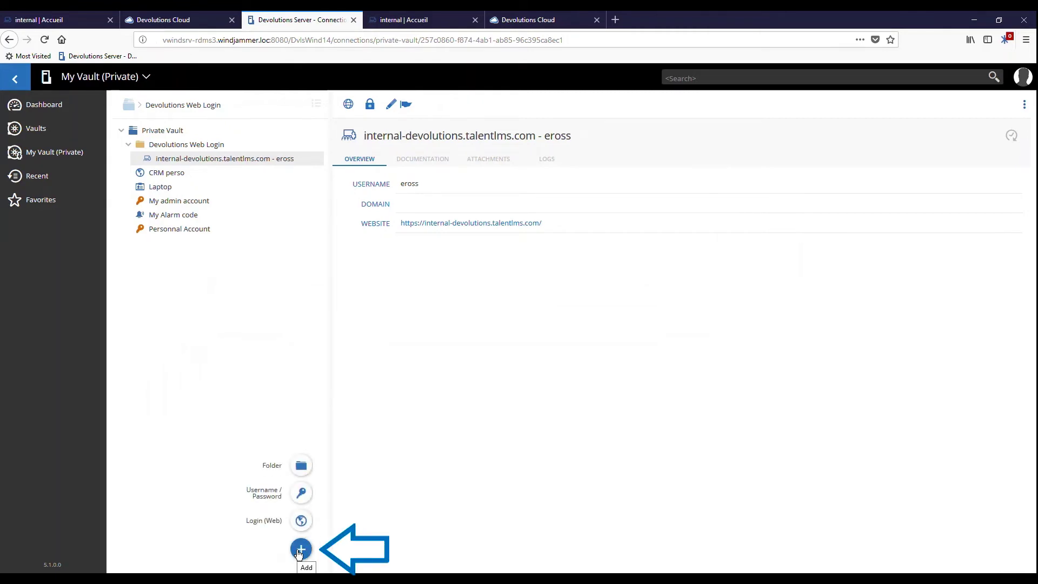
left_click(301, 521)
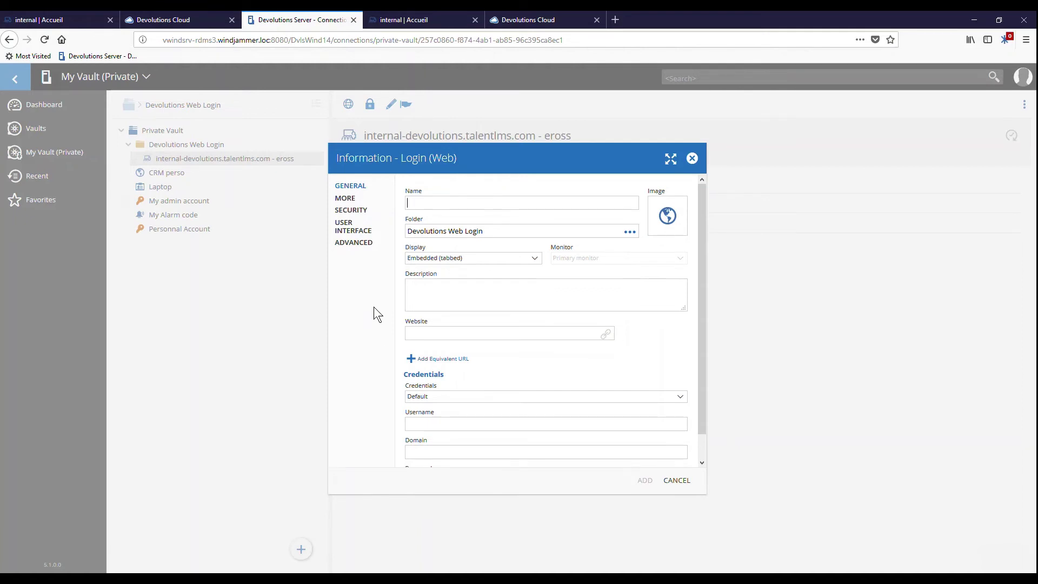
type("Payslip")
left_click(430, 333)
type("www.payslip.com")
scroll(470, 400, "down", 1)
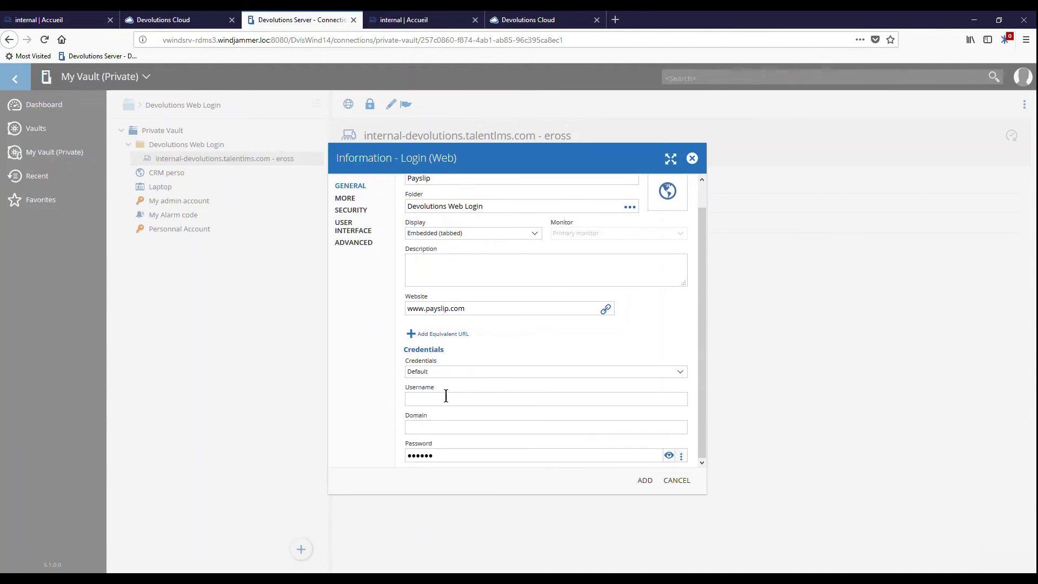
left_click(446, 398)
double_click(453, 455)
type("pass")
left_click(643, 481)
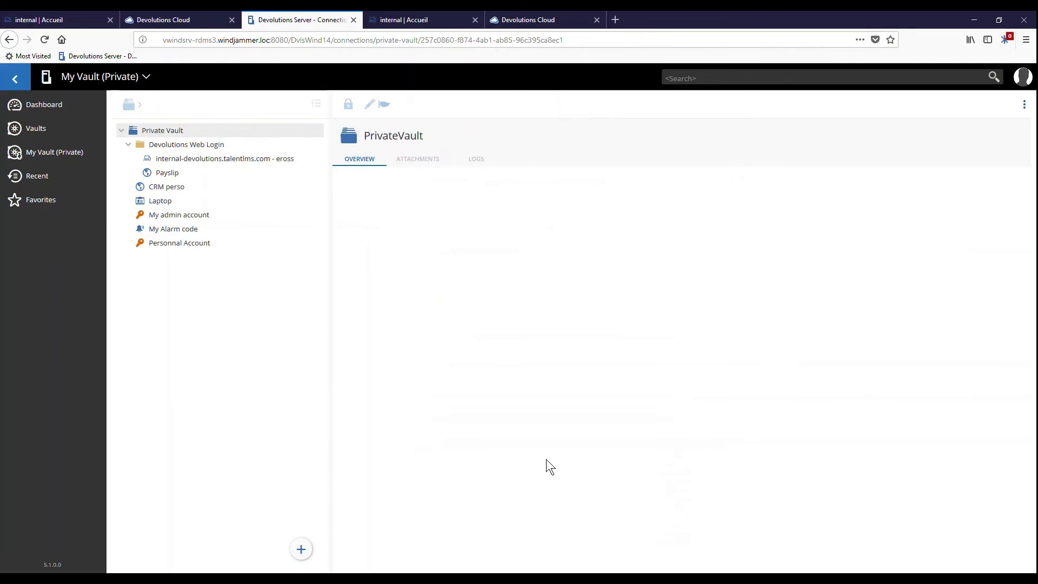
After checking the Payslip entry, replace the employee's code in My Alarm code and save.
left_click(167, 174)
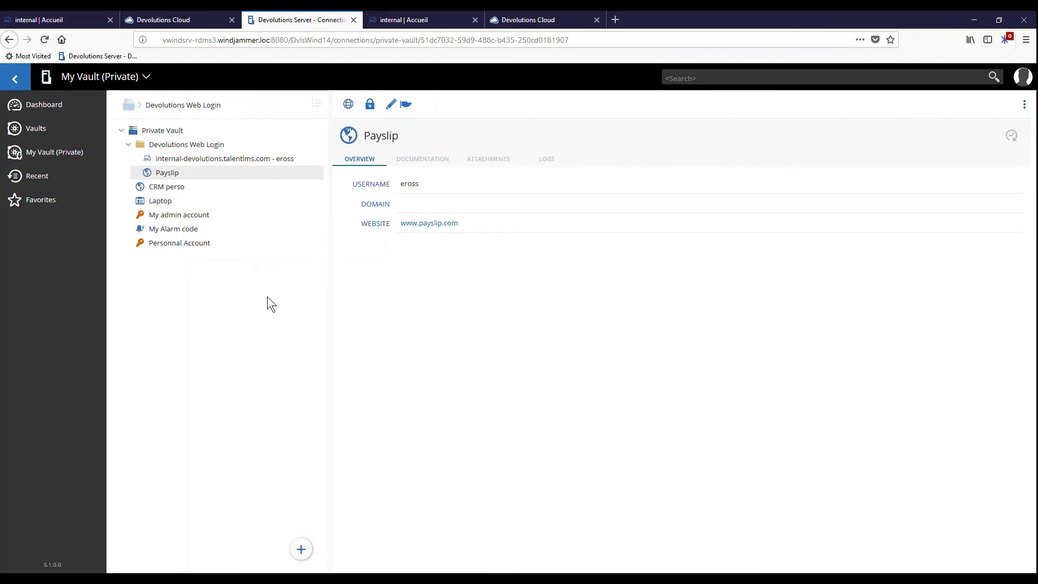
left_click(176, 230)
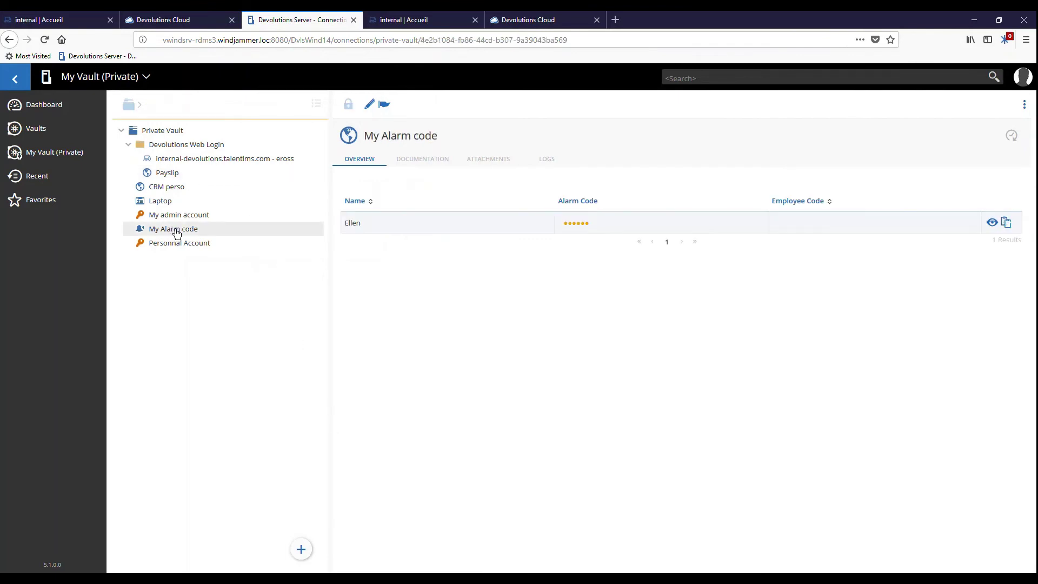
left_click(373, 108)
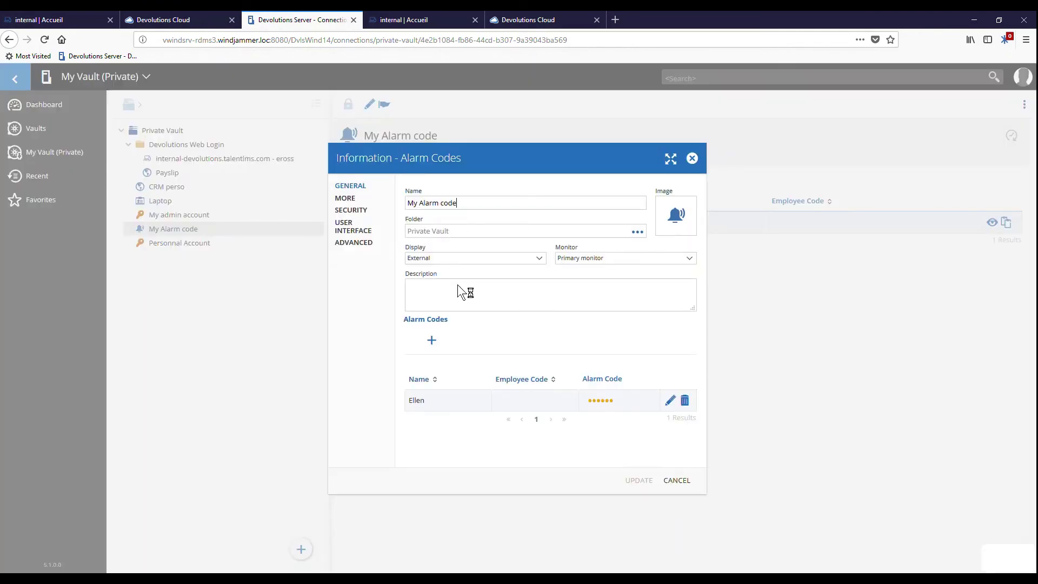
left_click(670, 401)
left_click_drag(416, 303, 377, 303)
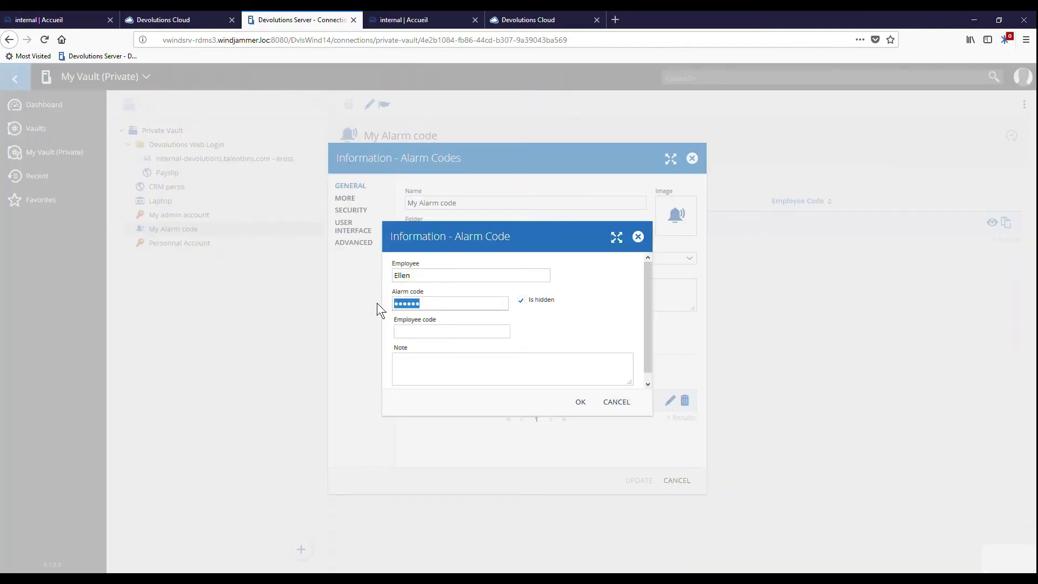
type("123456789")
left_click(580, 401)
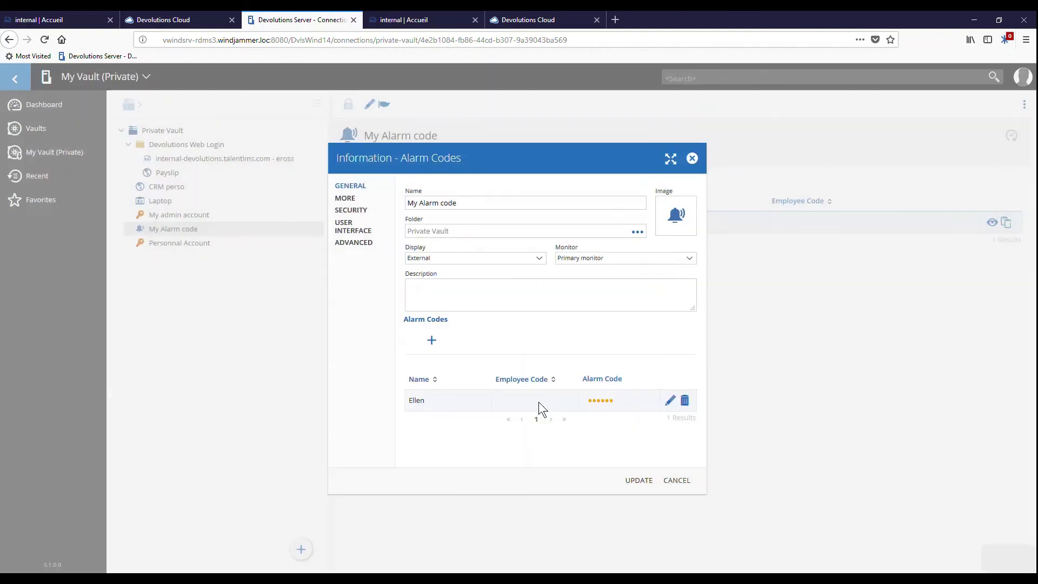
left_click(622, 478)
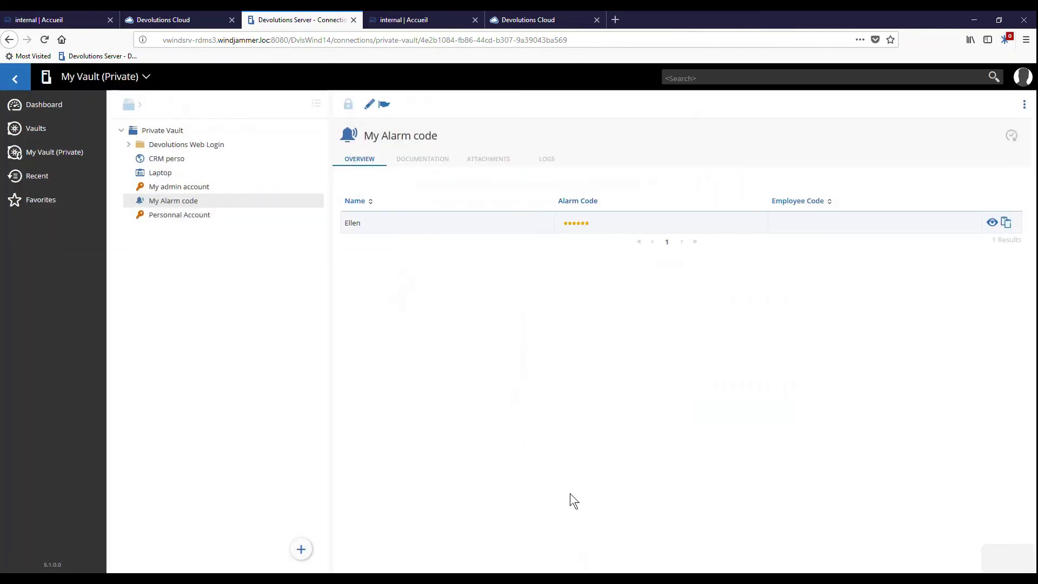